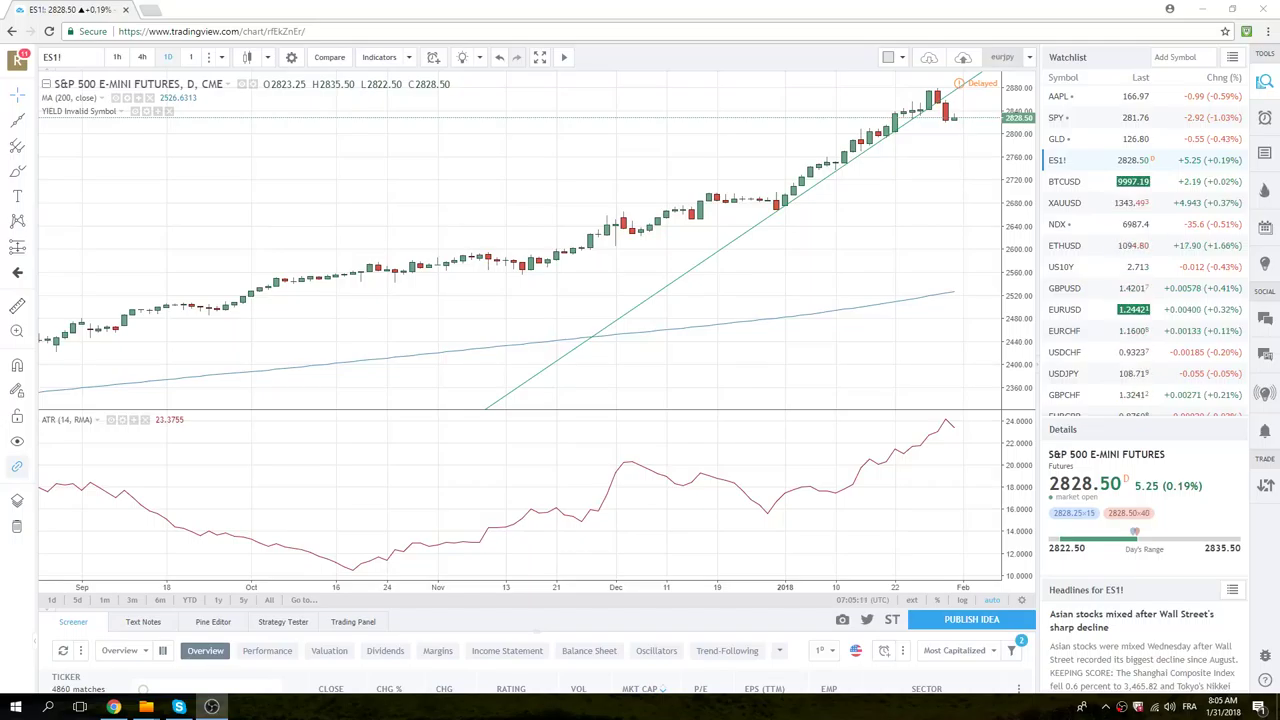
- Switch the chart to EURUSD and change the interval to 1-hour candles
click(1066, 309)
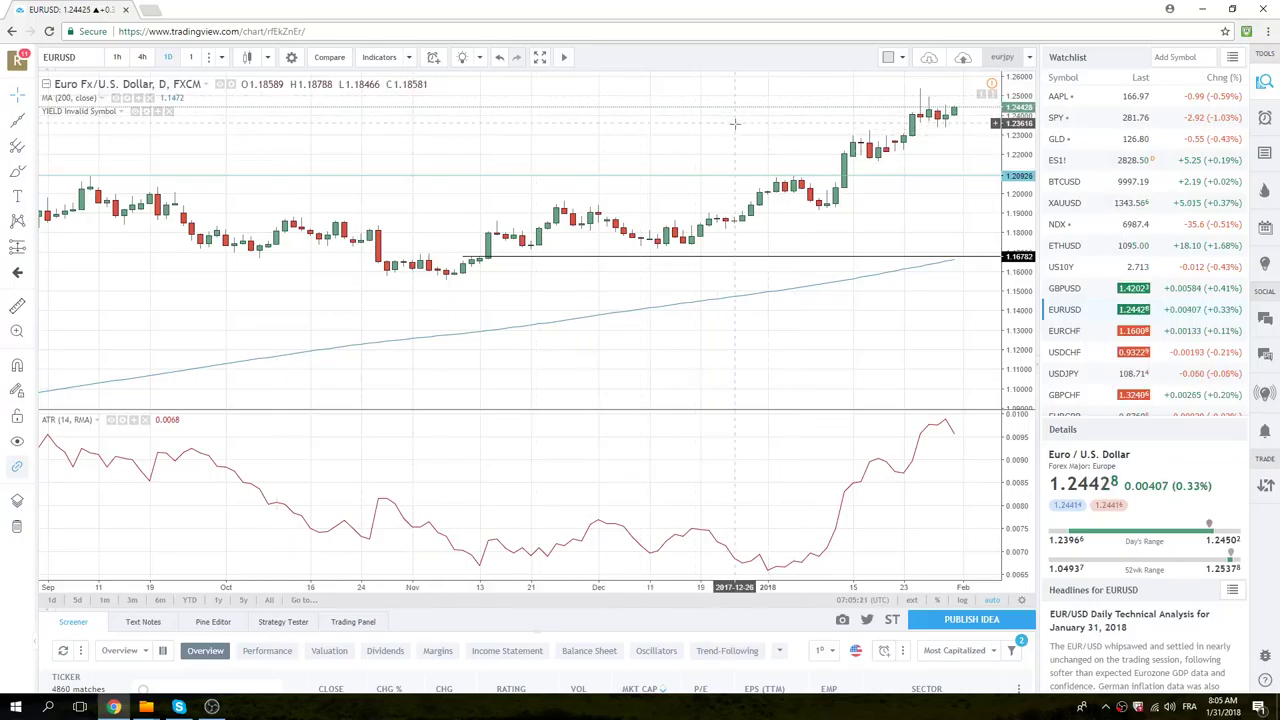
click(117, 57)
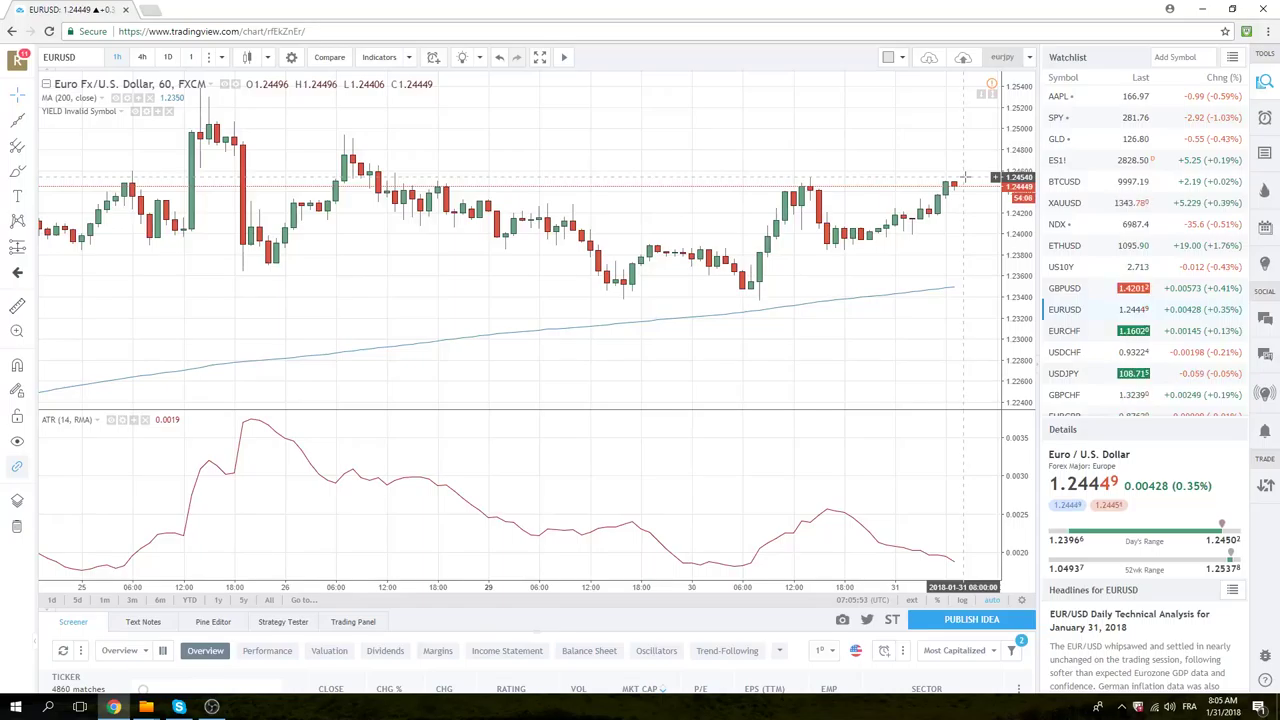
- View the GBPUSD hourly chart, then switch to USDCHF
click(1080, 288)
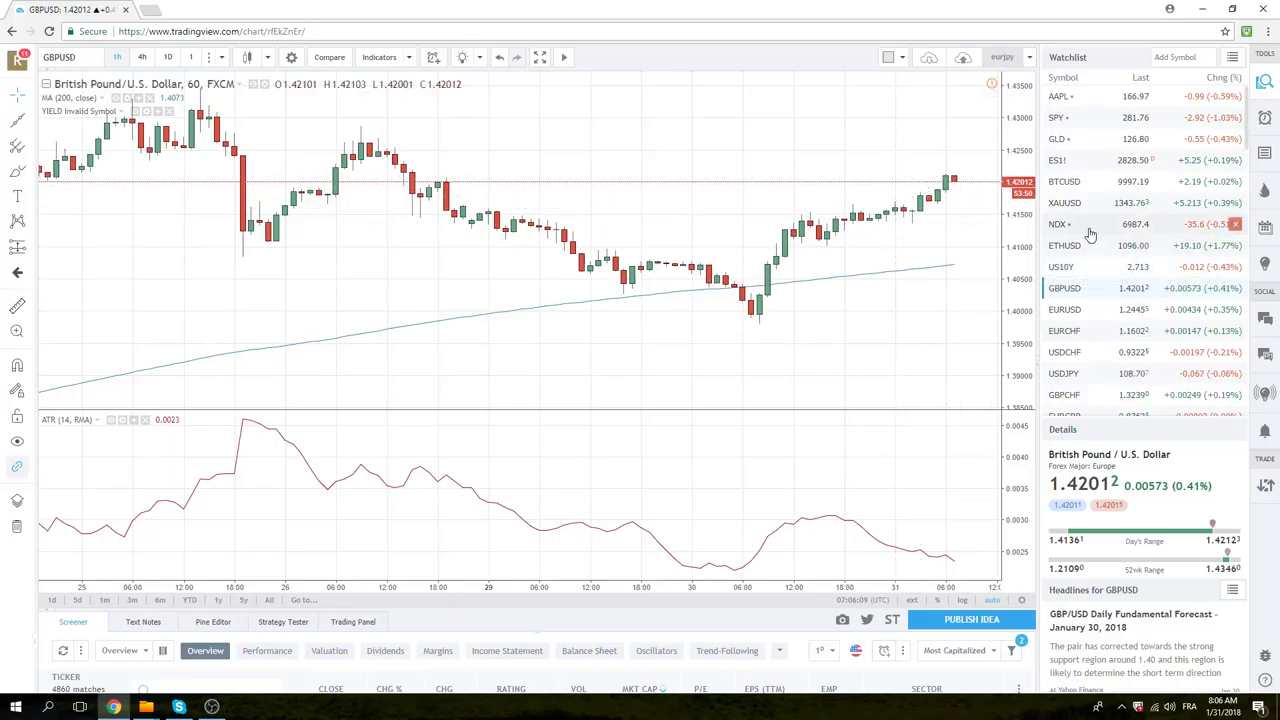
click(1064, 353)
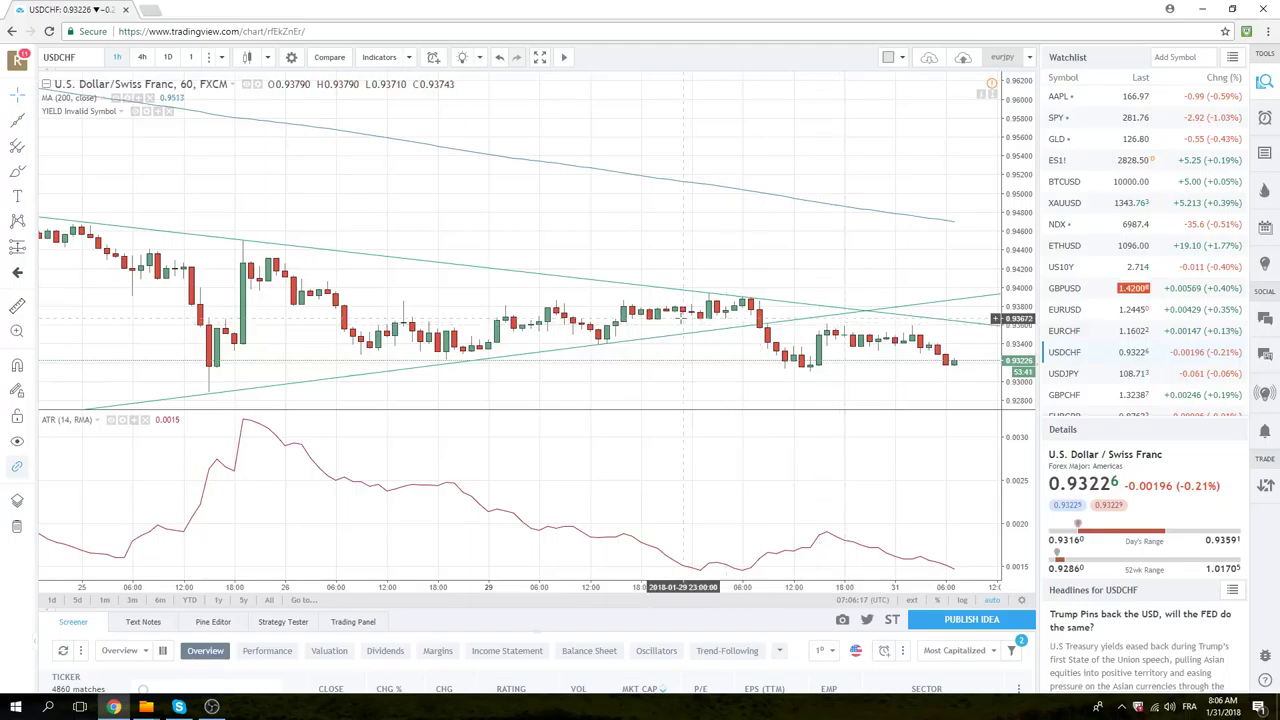
- Zoom the USDCHF hourly chart out to Jan 12–31, then switch to AUDUSD
scroll(690, 314, down, 5)
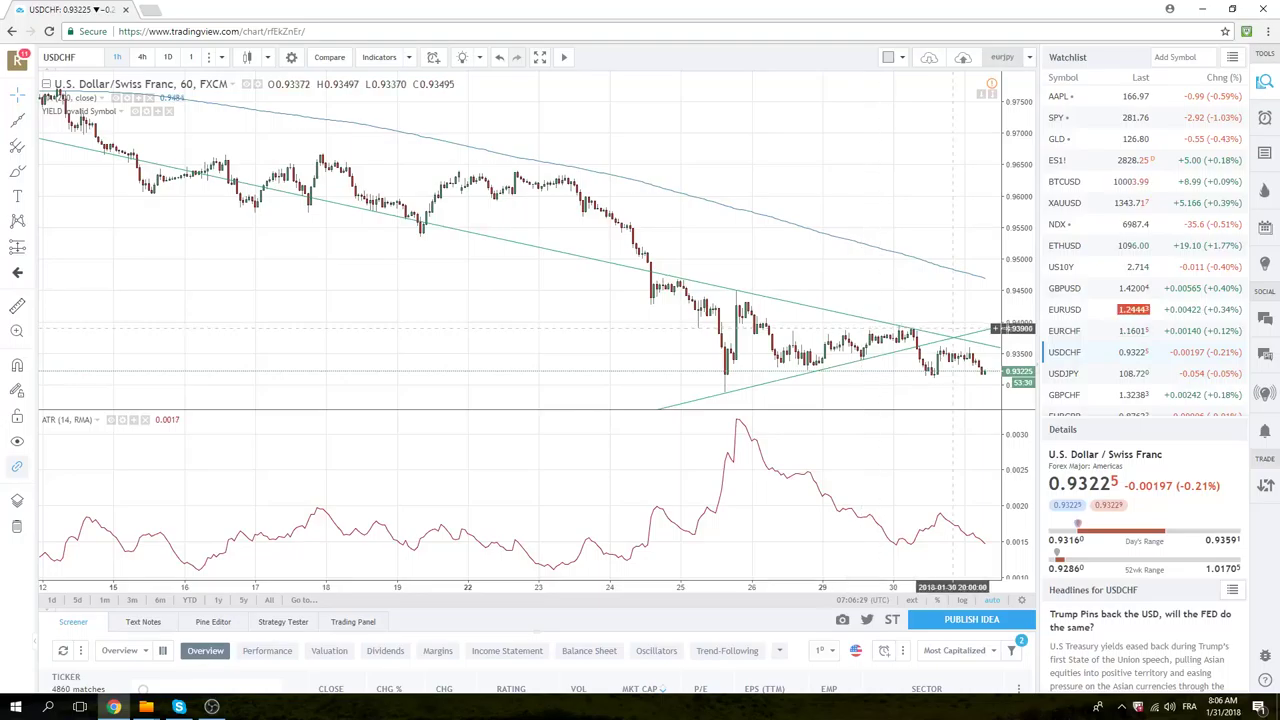
scroll(1105, 320, down, 1)
scroll(1105, 314, down, 1)
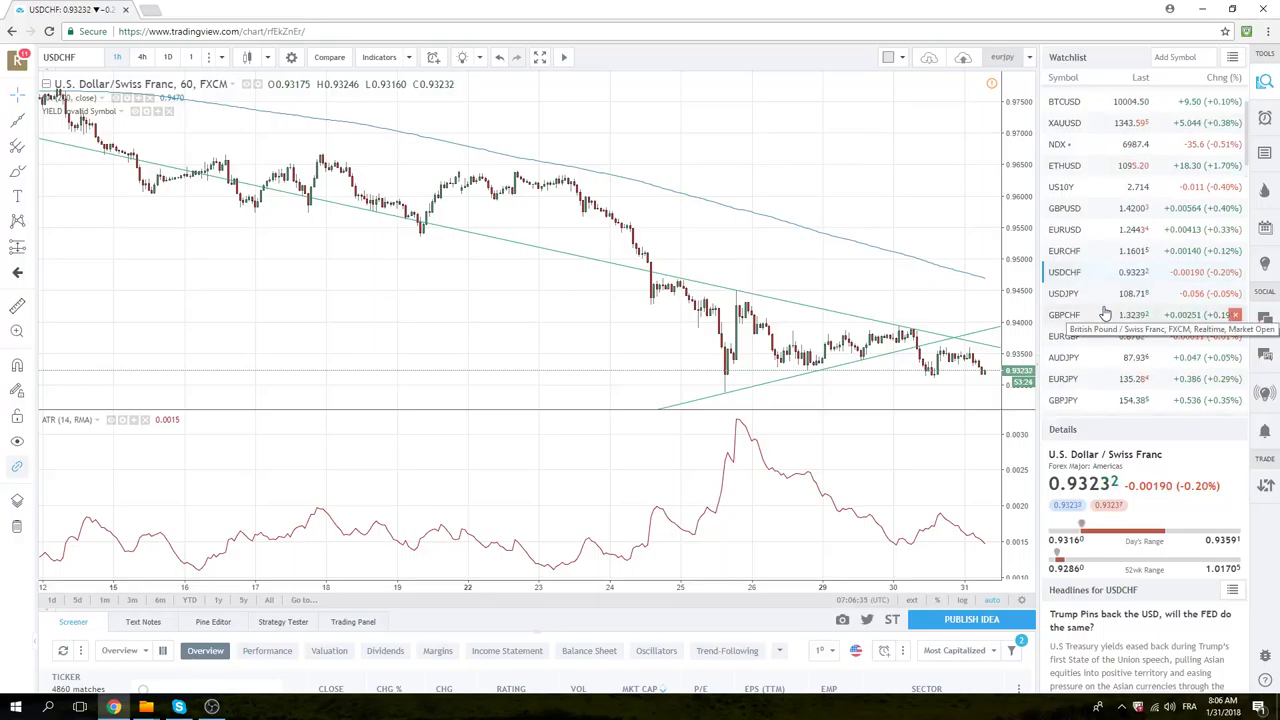
scroll(1105, 314, down, 2)
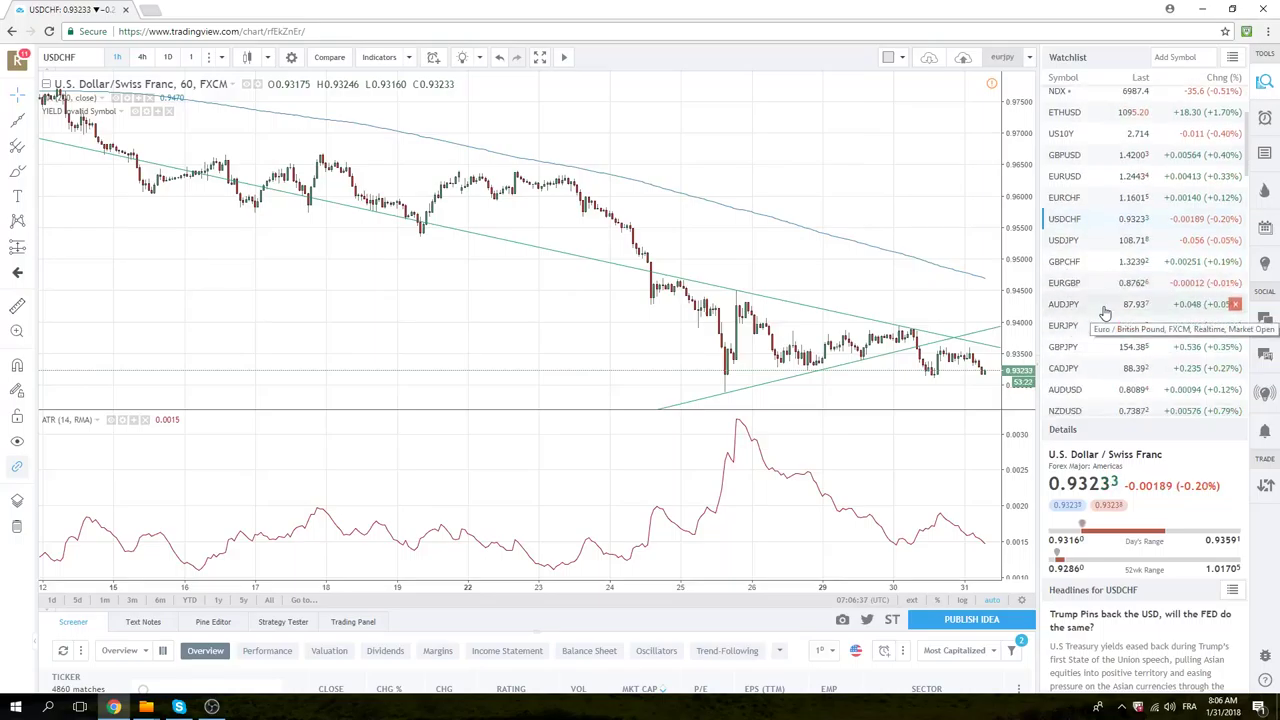
click(1073, 390)
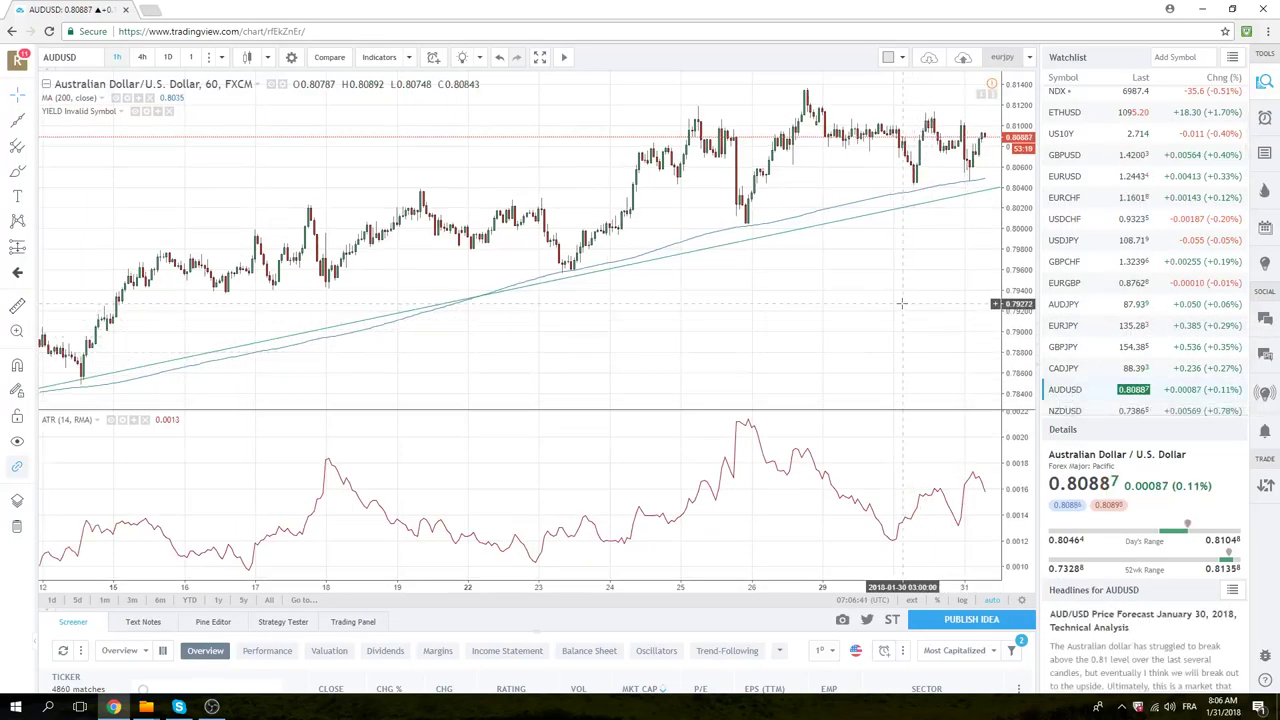
- Switch the hourly chart to NZDUSD
click(1068, 410)
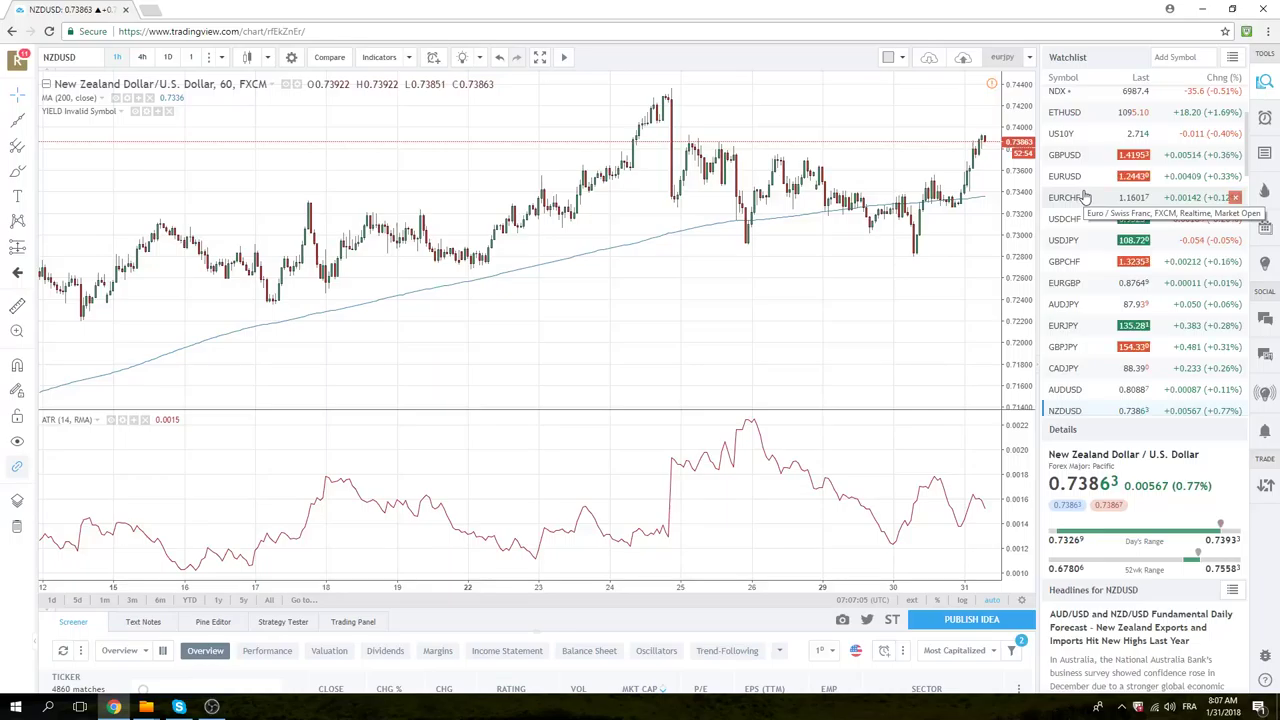
- View the AUDJPY hourly chart, then switch to S&P 500 E-mini futures (ES1!)
click(1066, 303)
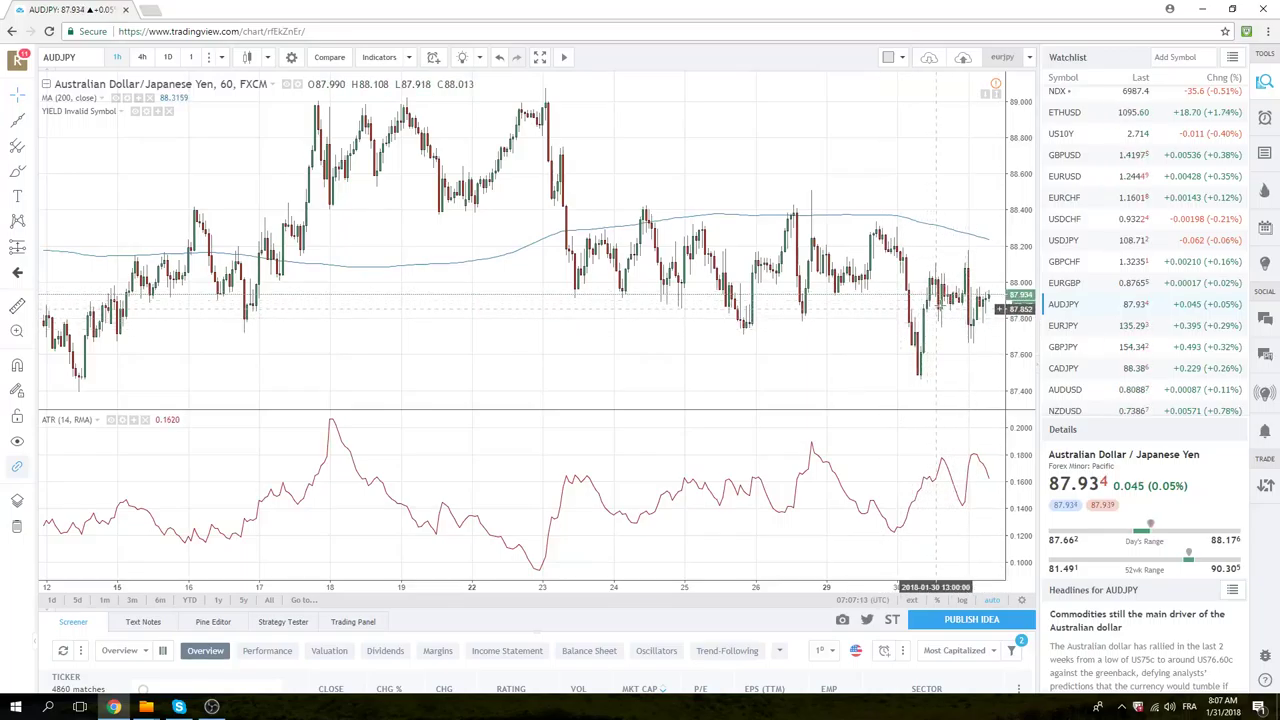
scroll(1096, 282, down, 3)
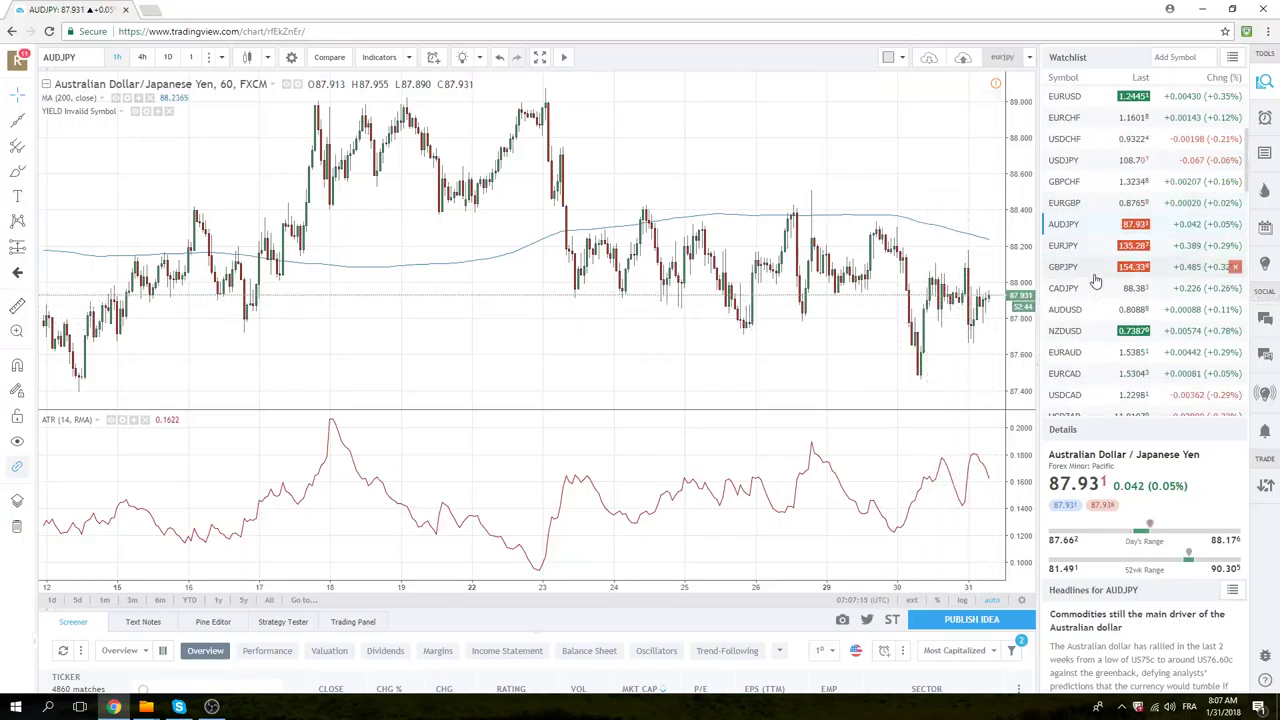
scroll(1096, 281, up, 3)
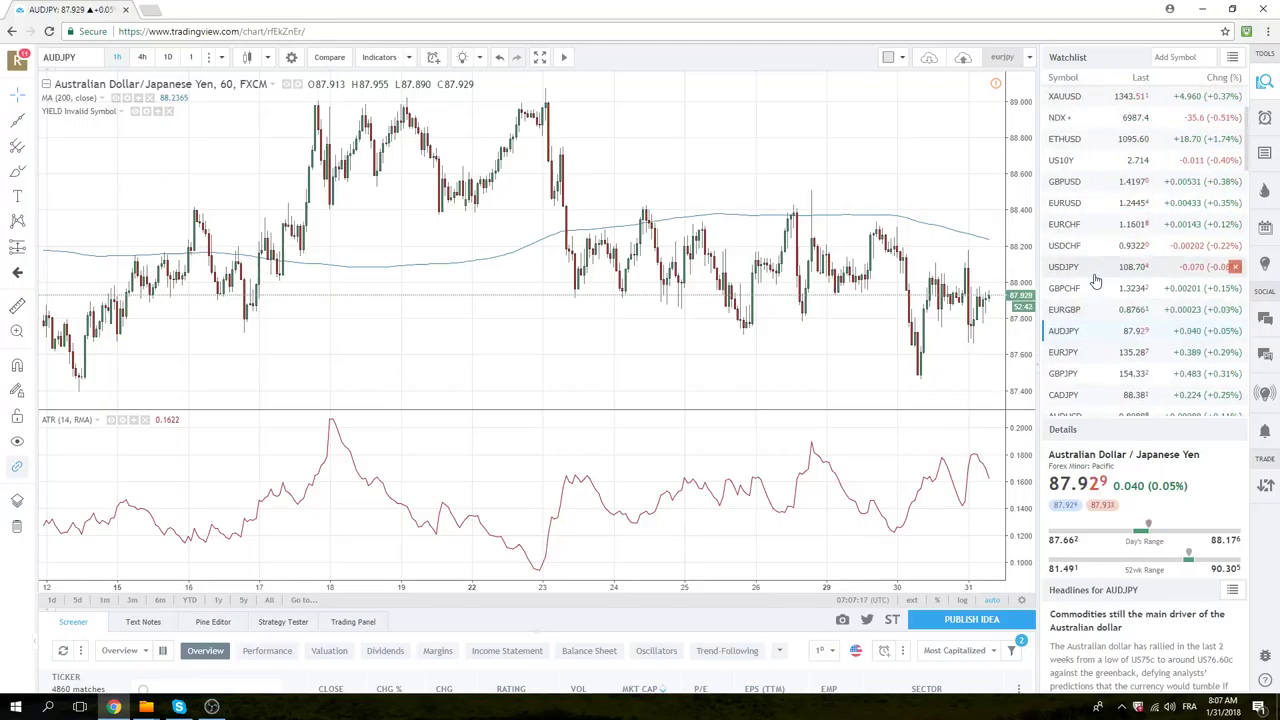
scroll(1096, 265, up, 2)
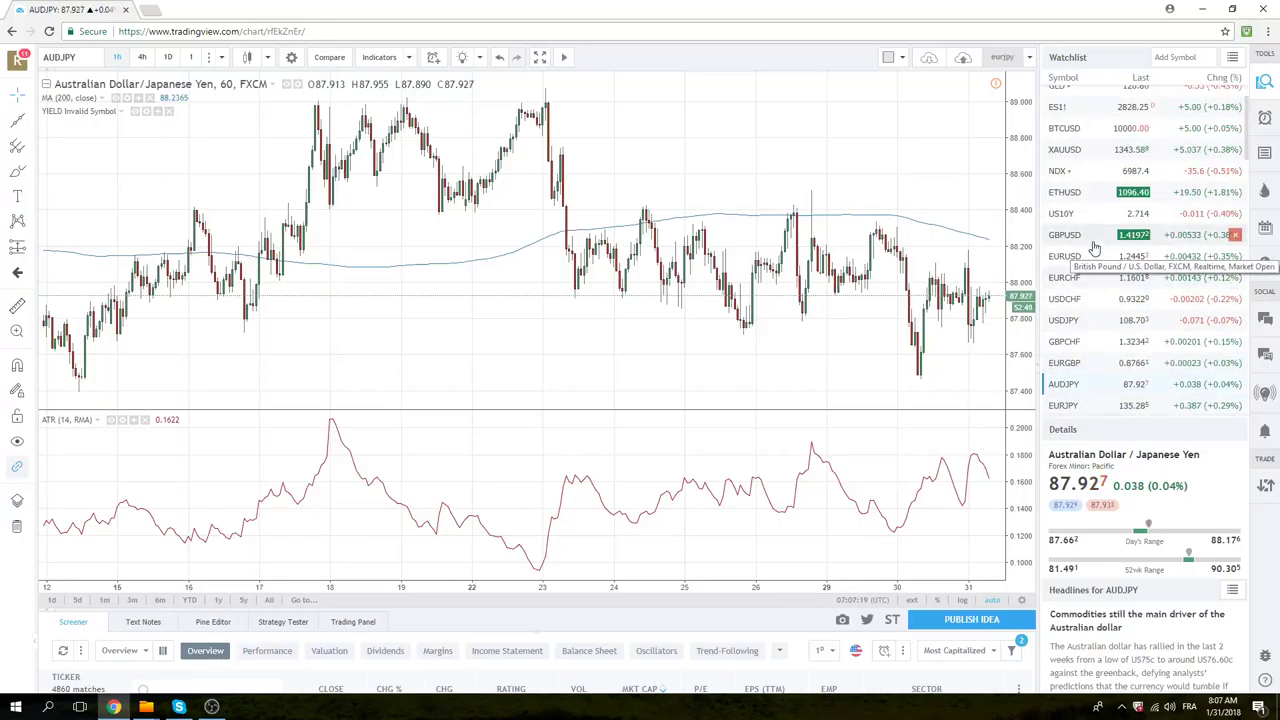
click(1060, 108)
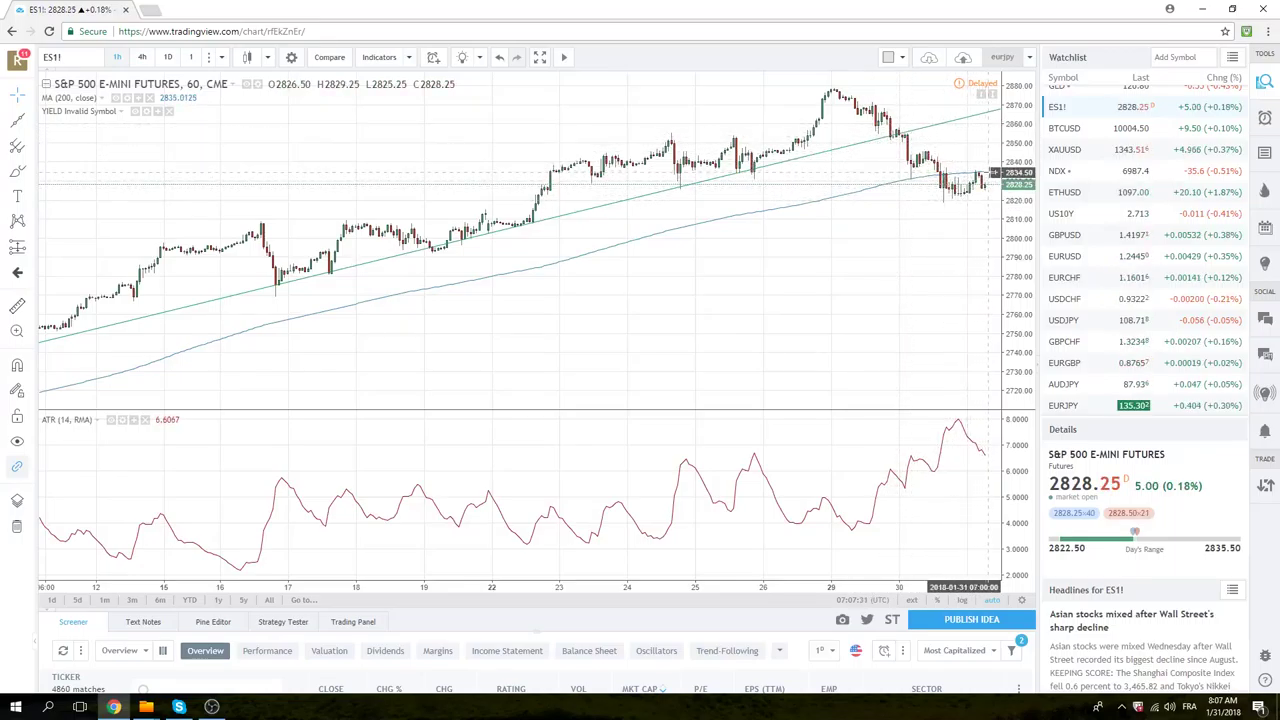
- Zoom the ES1! hourly chart out and back in to frame Jan 15–31
scroll(829, 266, down, 3)
scroll(836, 265, down, 3)
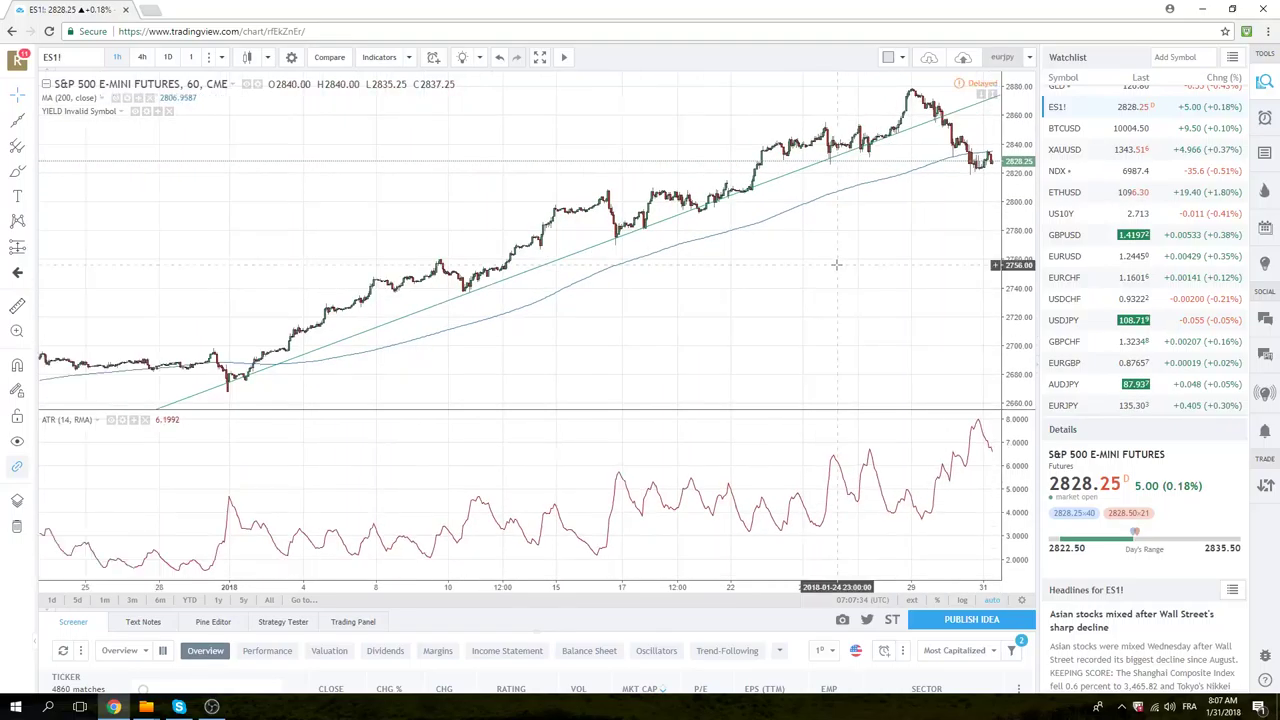
scroll(836, 265, down, 2)
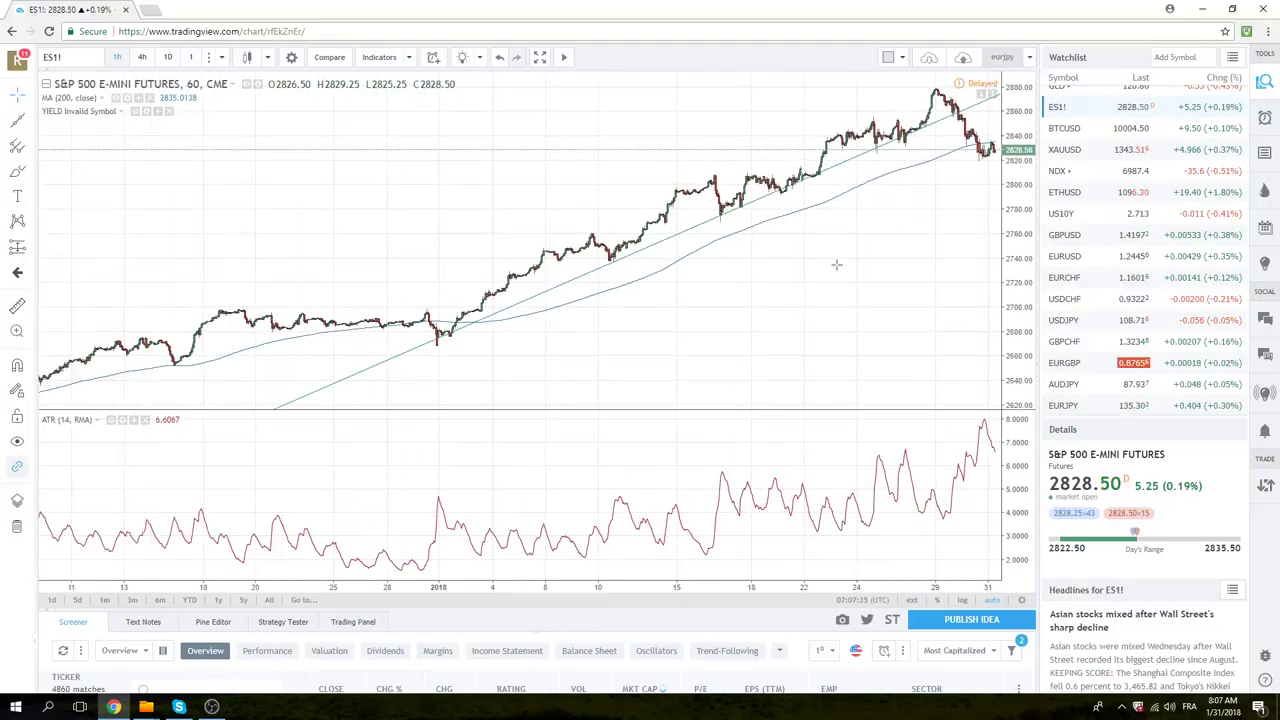
scroll(836, 265, up, 2)
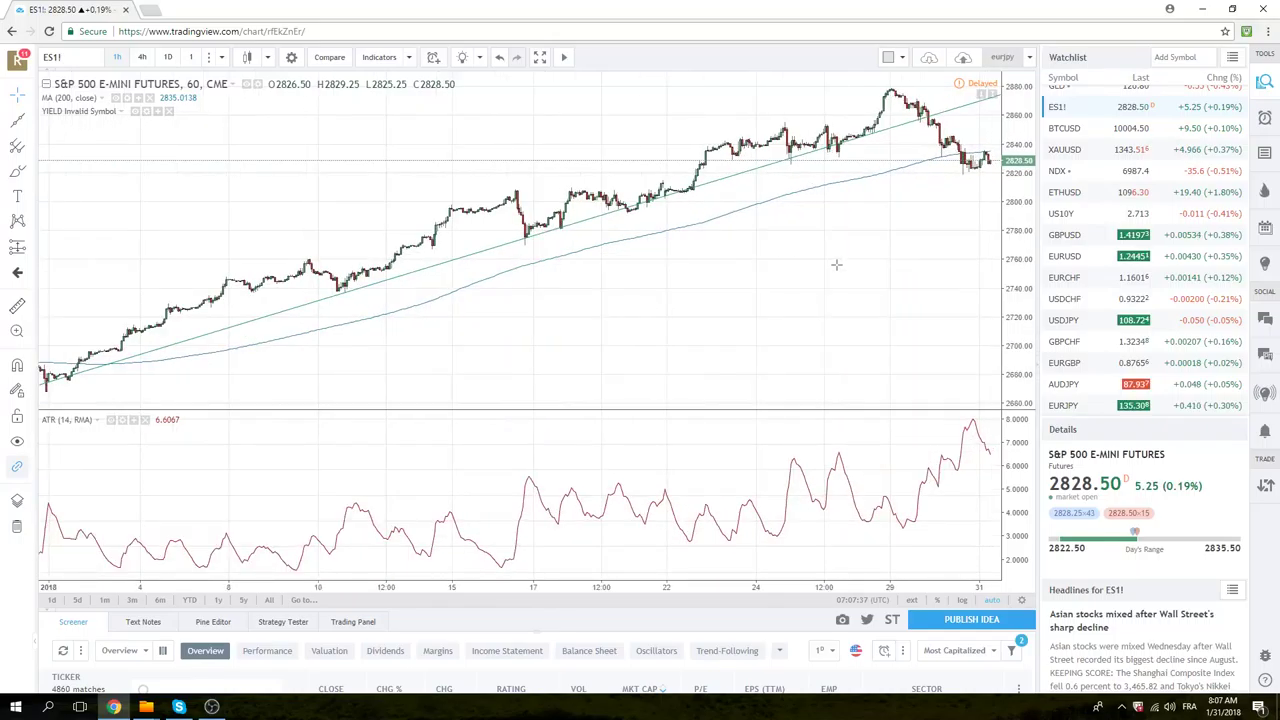
scroll(836, 265, up, 2)
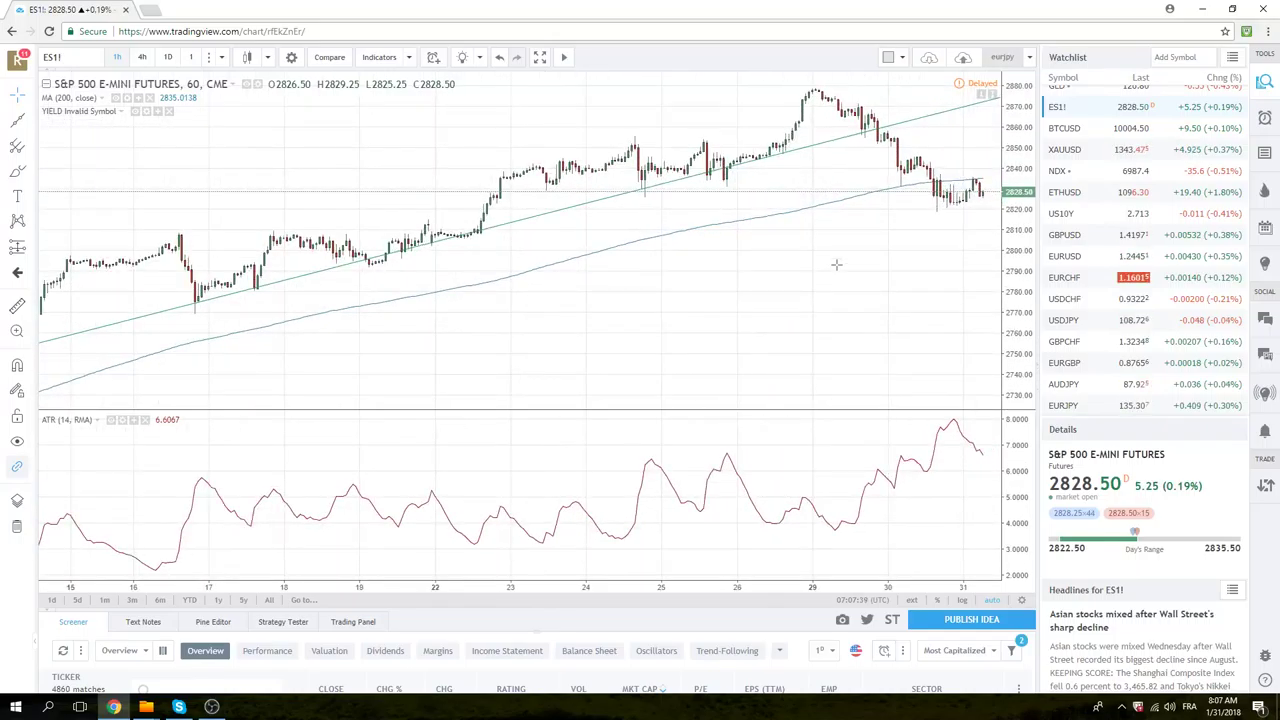